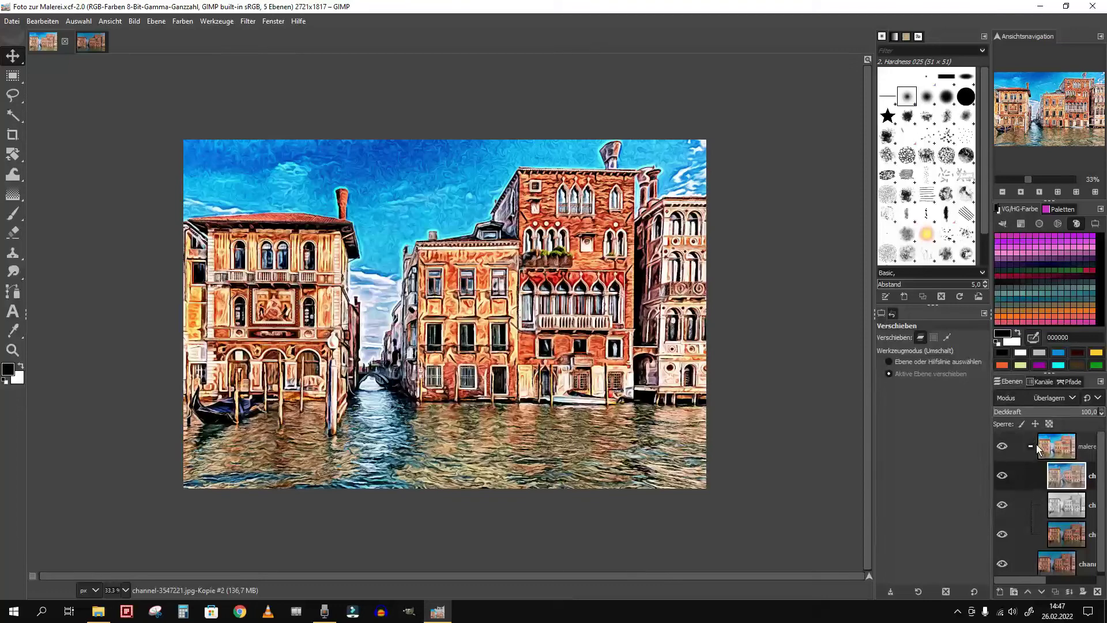
# - Hide and re-show the painted layer group to compare it with the original photo
pyautogui.click(1005, 446)
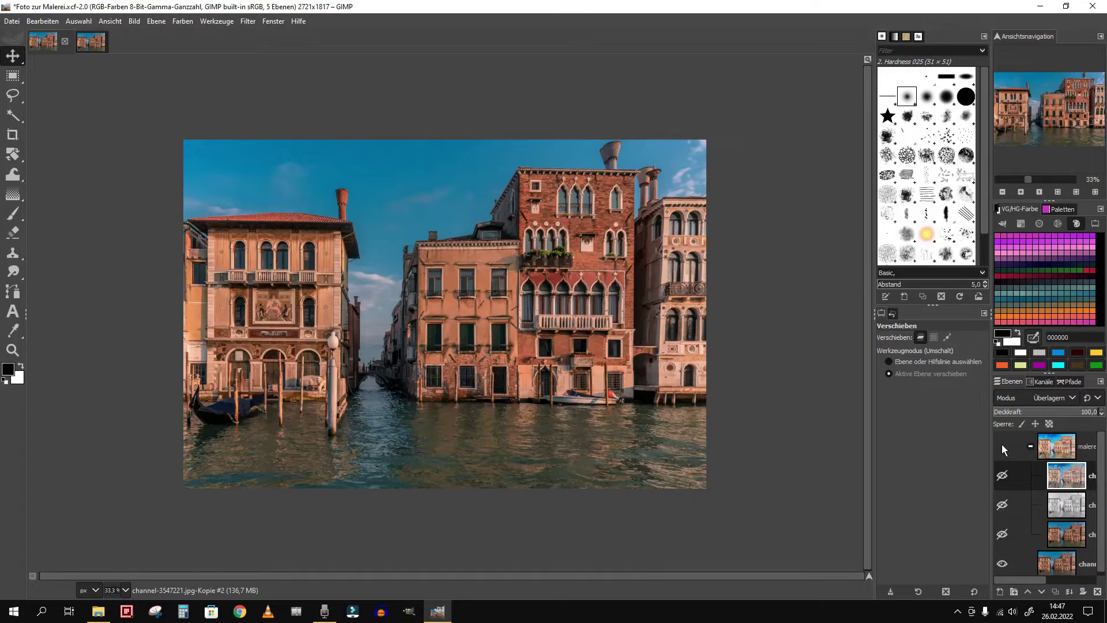
pyautogui.click(1002, 446)
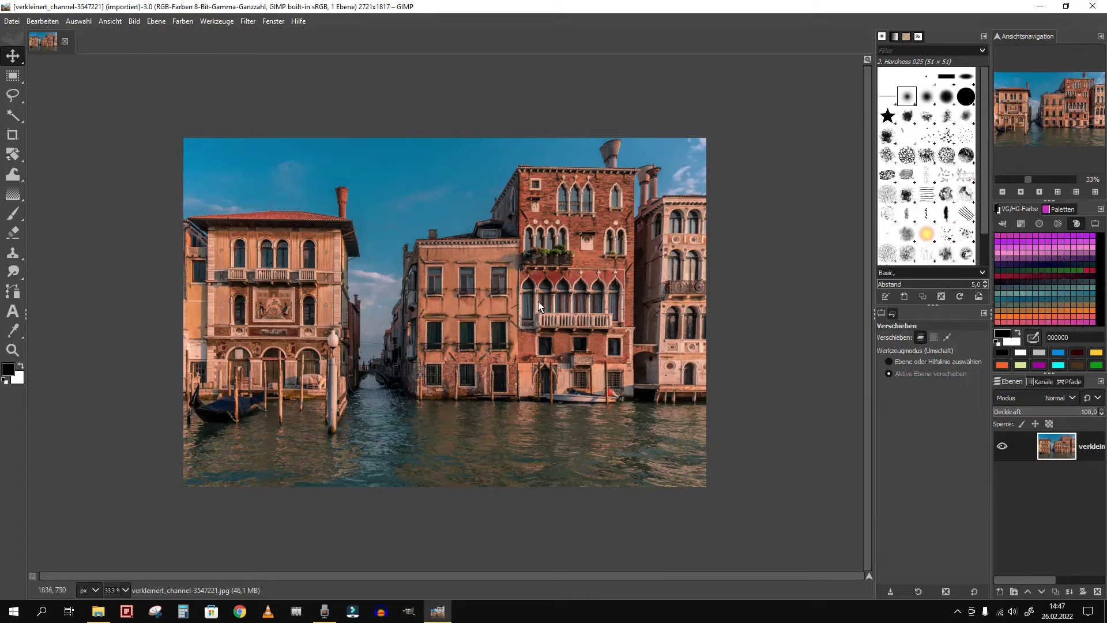
# - Duplicate the photo layer, add a layer group named 'Malerei', and drag the copies into it
pyautogui.click(1057, 592)
pyautogui.click(1056, 592)
pyautogui.click(1056, 592)
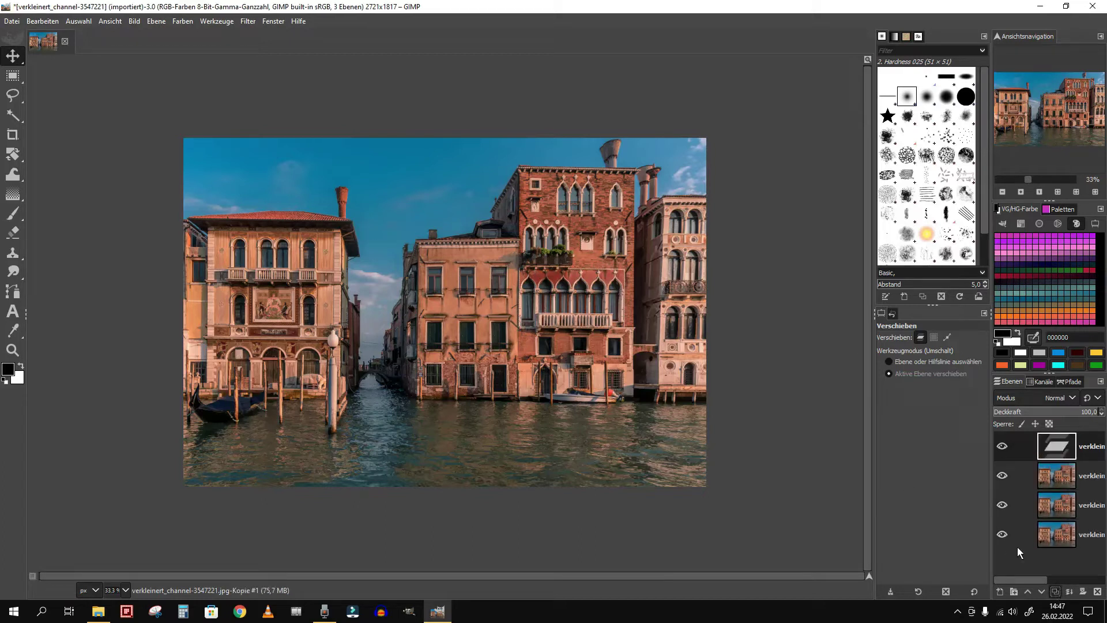
pyautogui.click(1015, 593)
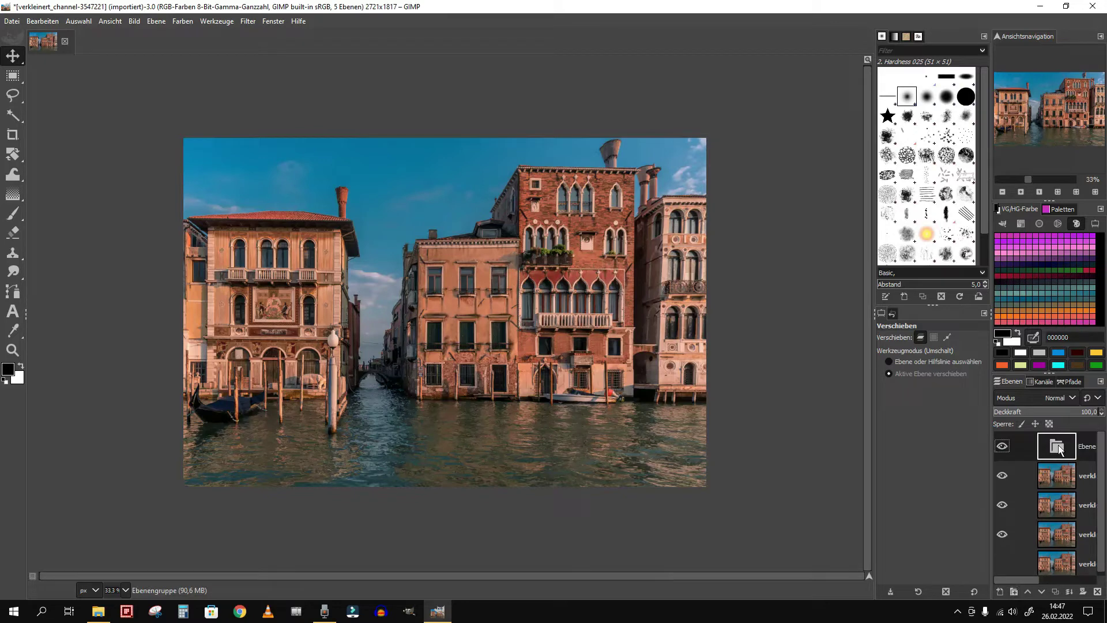
pyautogui.doubleClick(1056, 447)
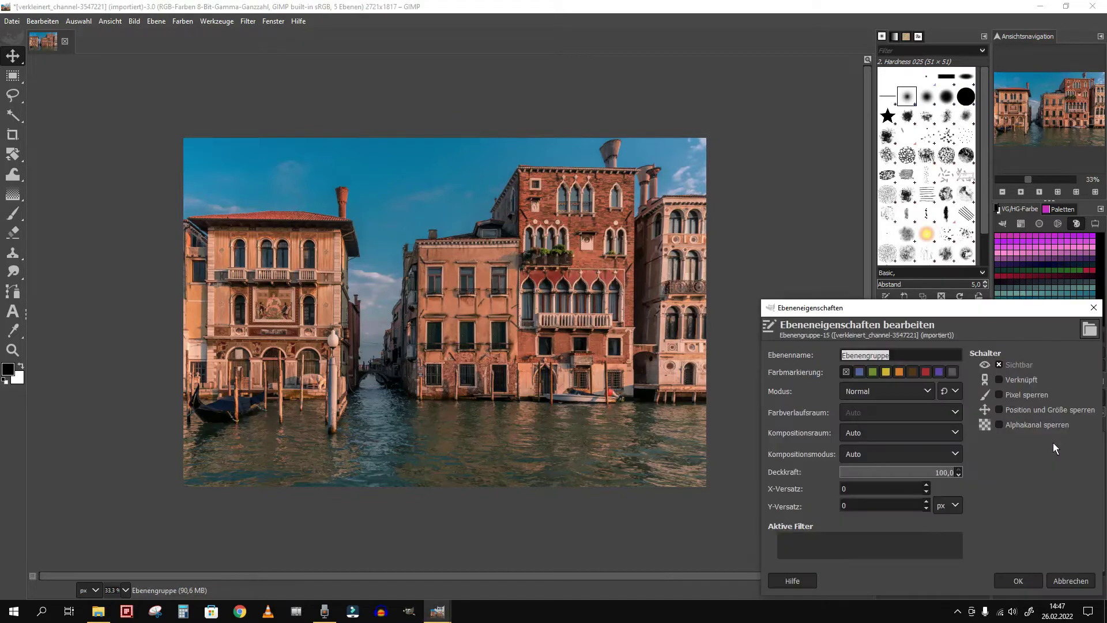
pyautogui.write('Mal')
pyautogui.write('erei')
pyautogui.press('Return')
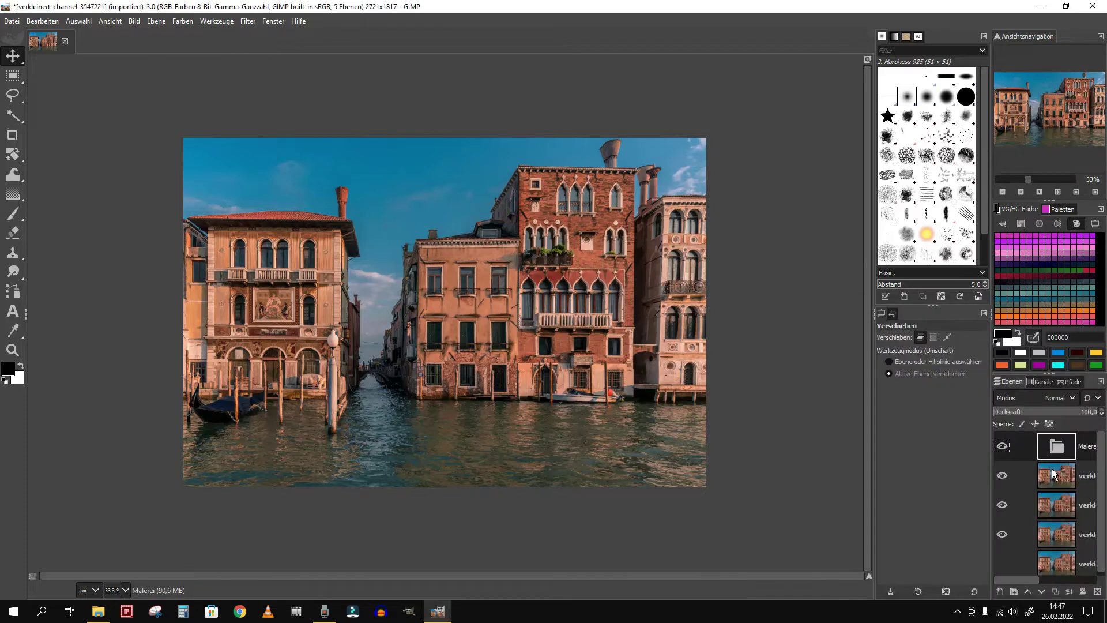
pyautogui.moveTo(1053, 473); pyautogui.dragTo(1057, 447)
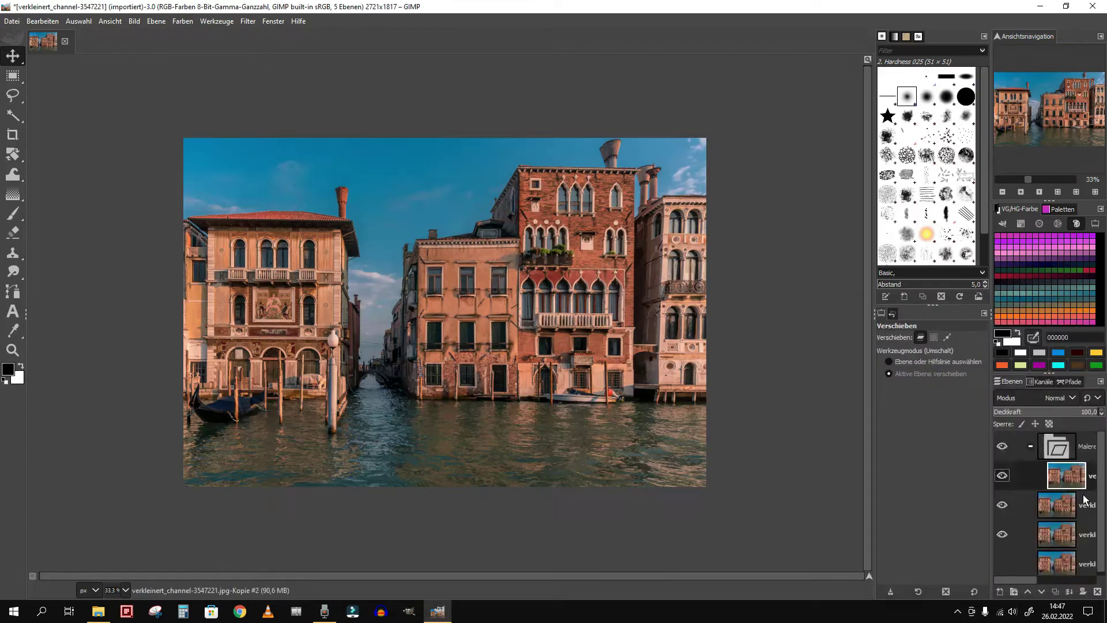
pyautogui.moveTo(1084, 500)
pyautogui.mouseDown()
pyautogui.moveTo(1076, 495)
pyautogui.moveTo(1090, 518)
pyautogui.mouseUp()
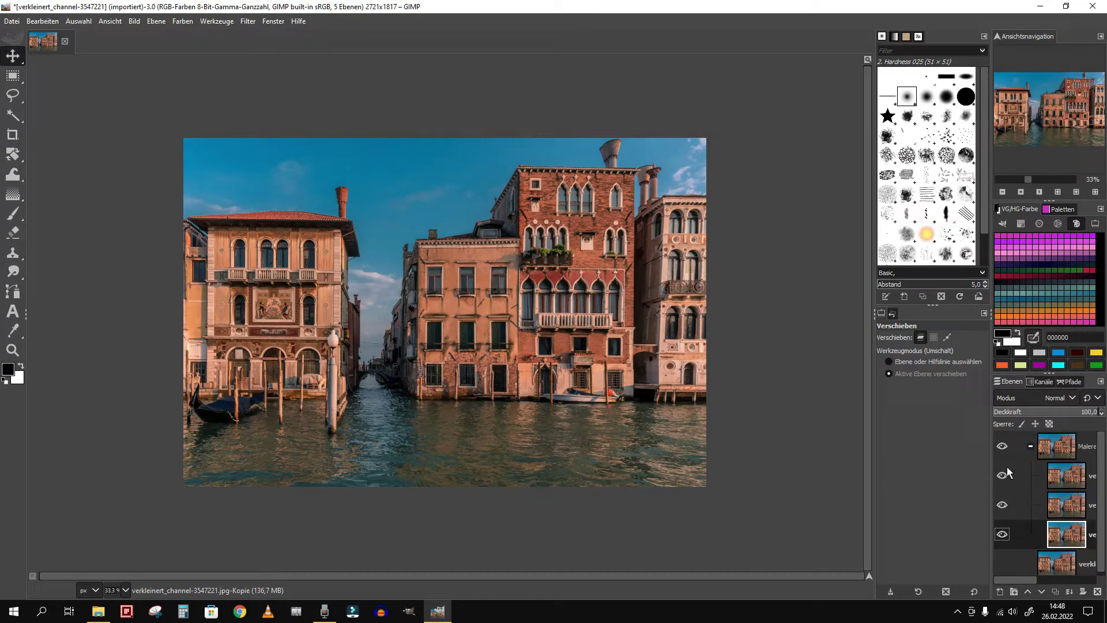
# - Apply G'MIC-Qt's Black & White Pencil filter (Size 0.3, Amplitude 60) to the middle Malerei copy
pyautogui.click(1068, 510)
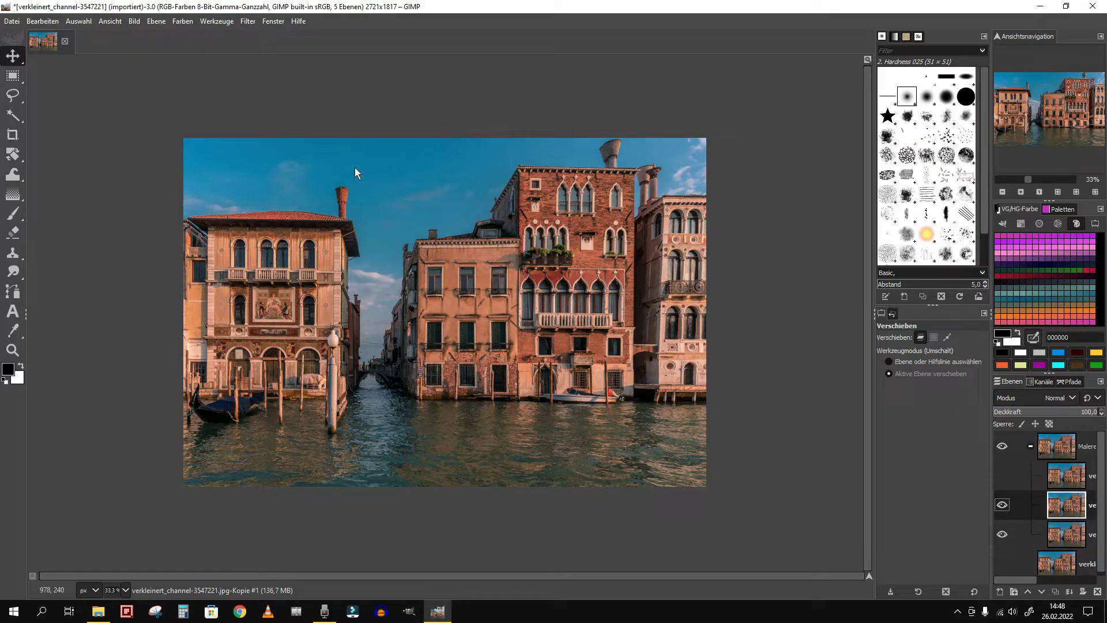
pyautogui.click(248, 21)
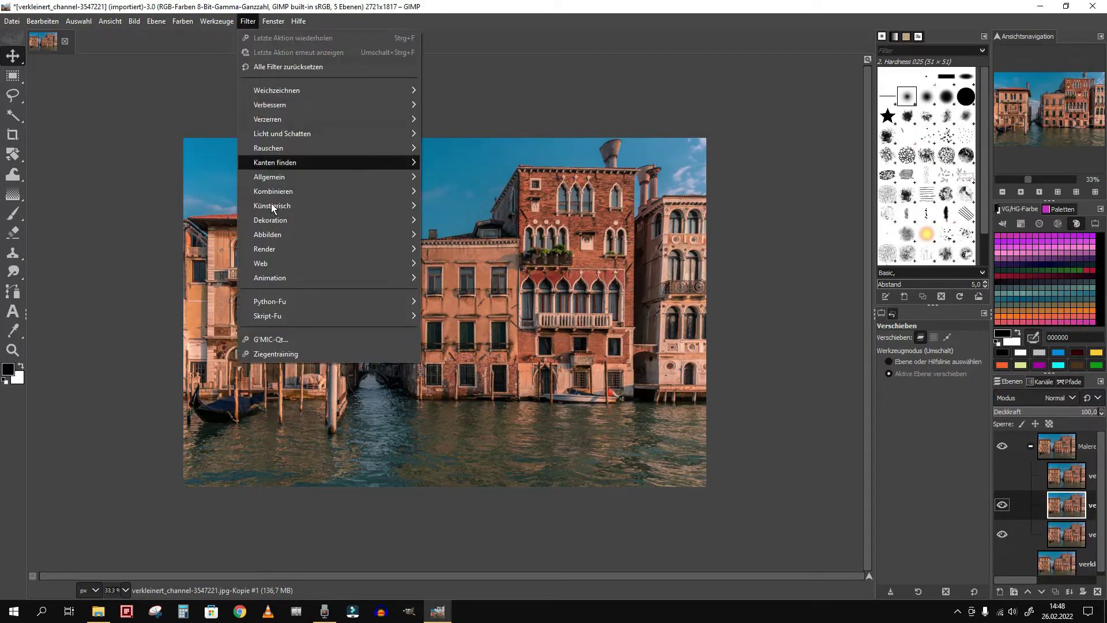
pyautogui.click(271, 339)
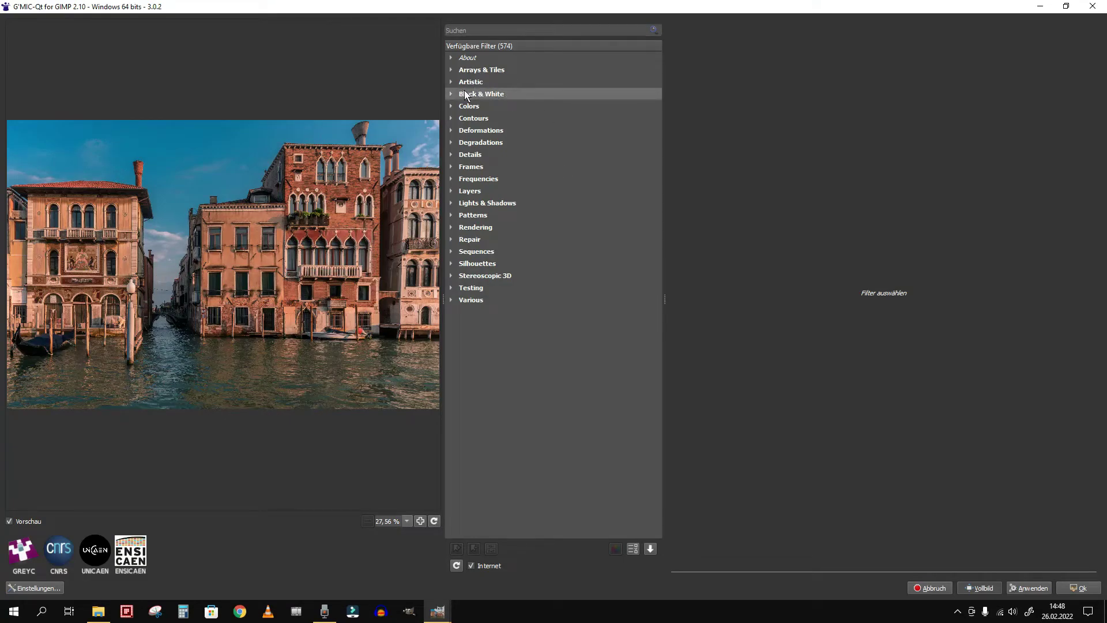
pyautogui.click(450, 92)
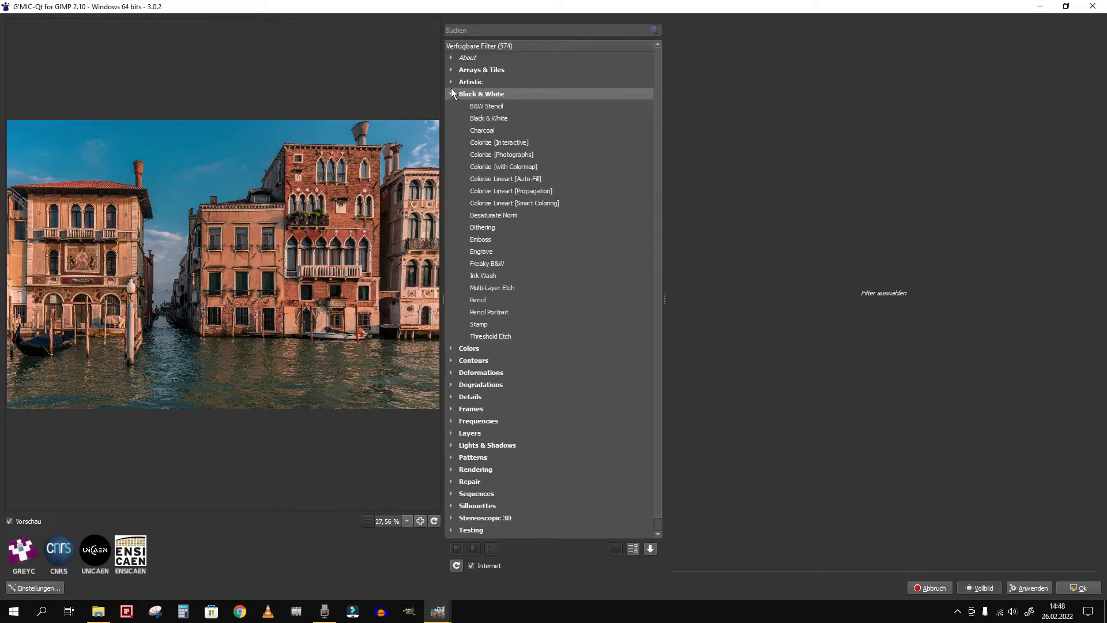
pyautogui.click(479, 301)
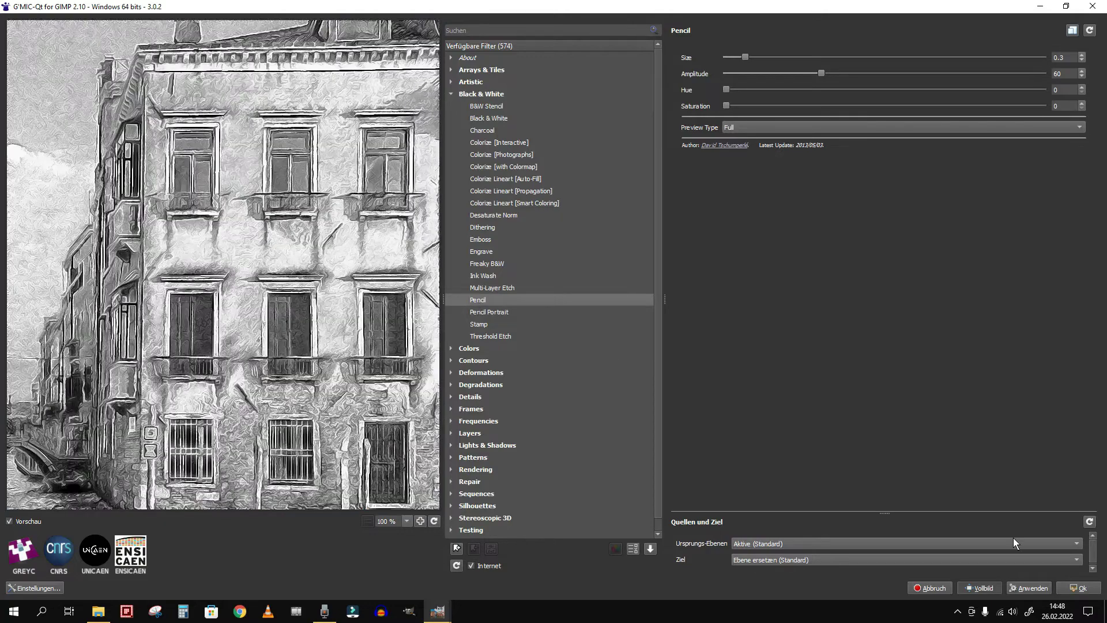
pyautogui.click(1074, 587)
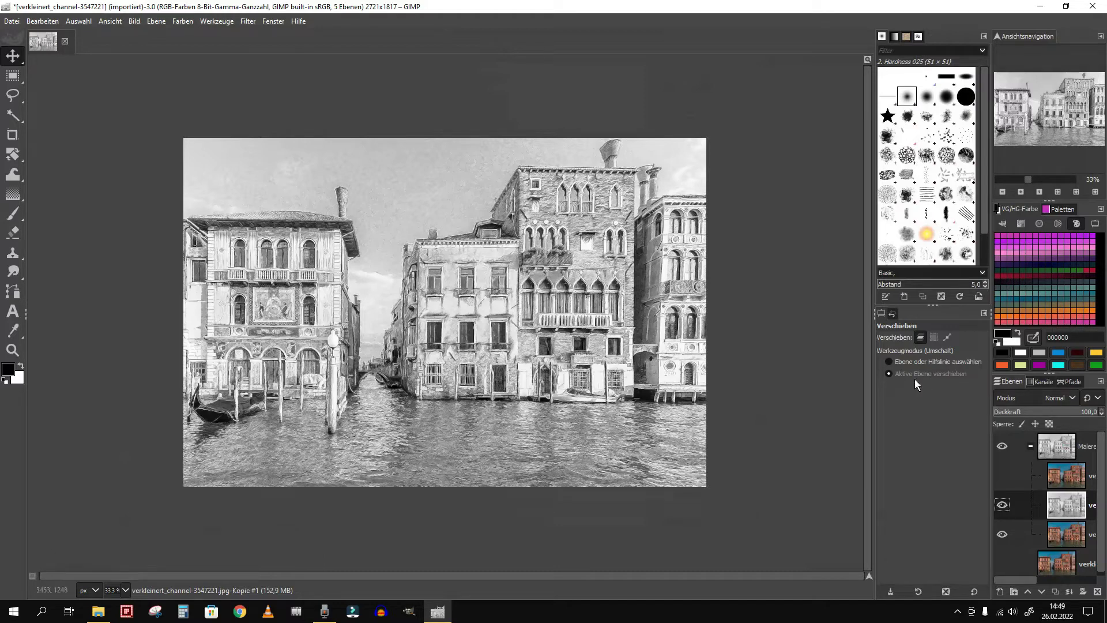
# - Set the pencil-sketch layer to HSV-Wert blend mode, then show and select the top copy
pyautogui.click(1057, 400)
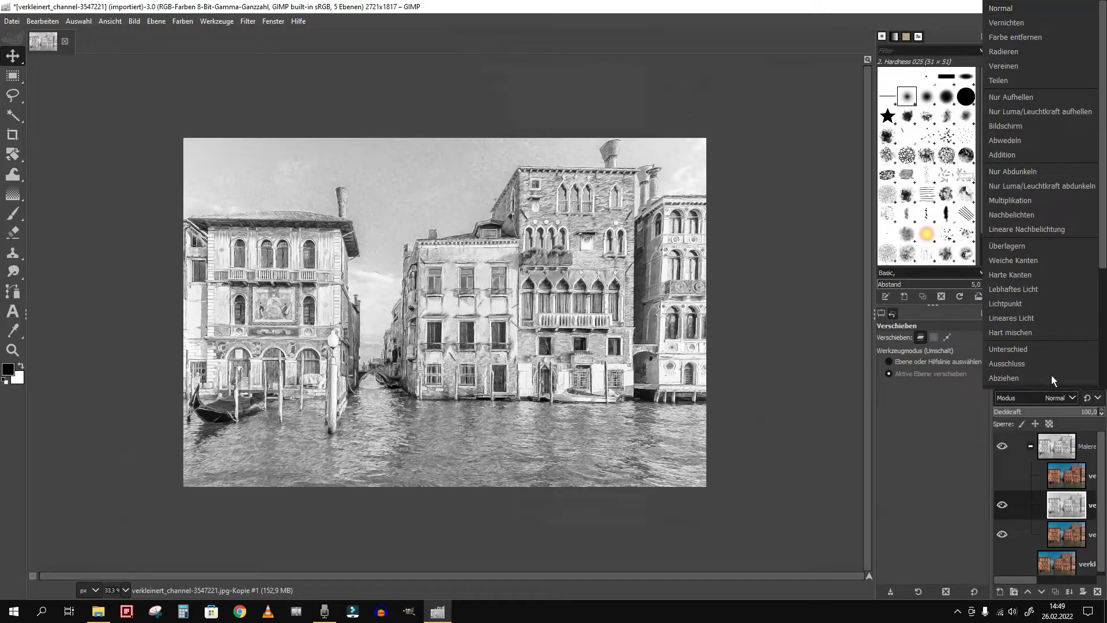
pyautogui.scroll(-5, 1051, 375)
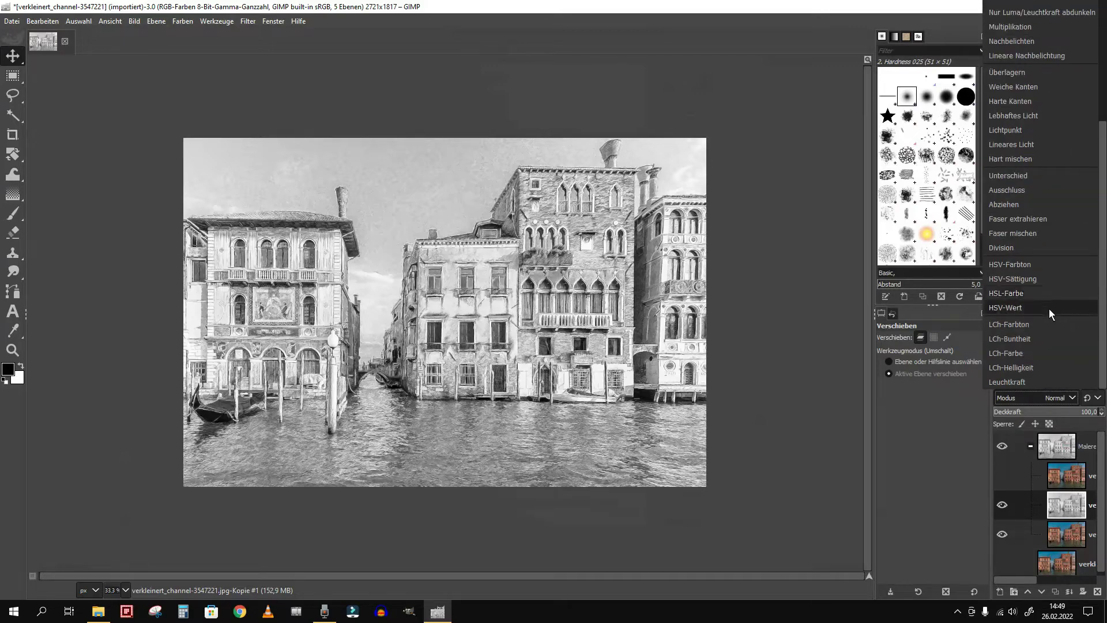
pyautogui.click(1049, 308)
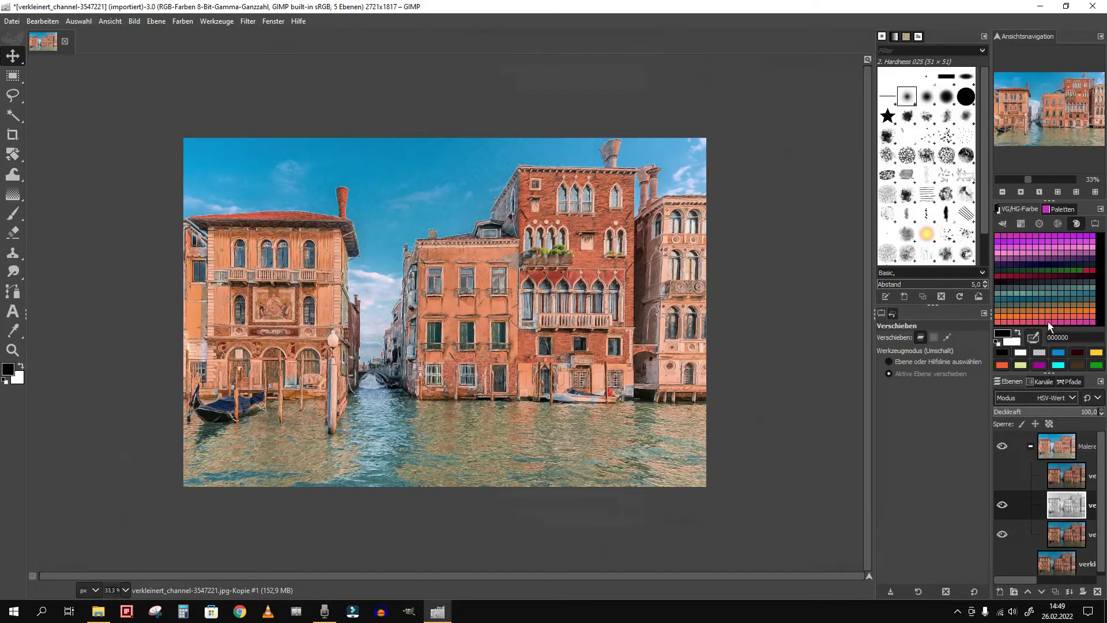
pyautogui.click(1062, 400)
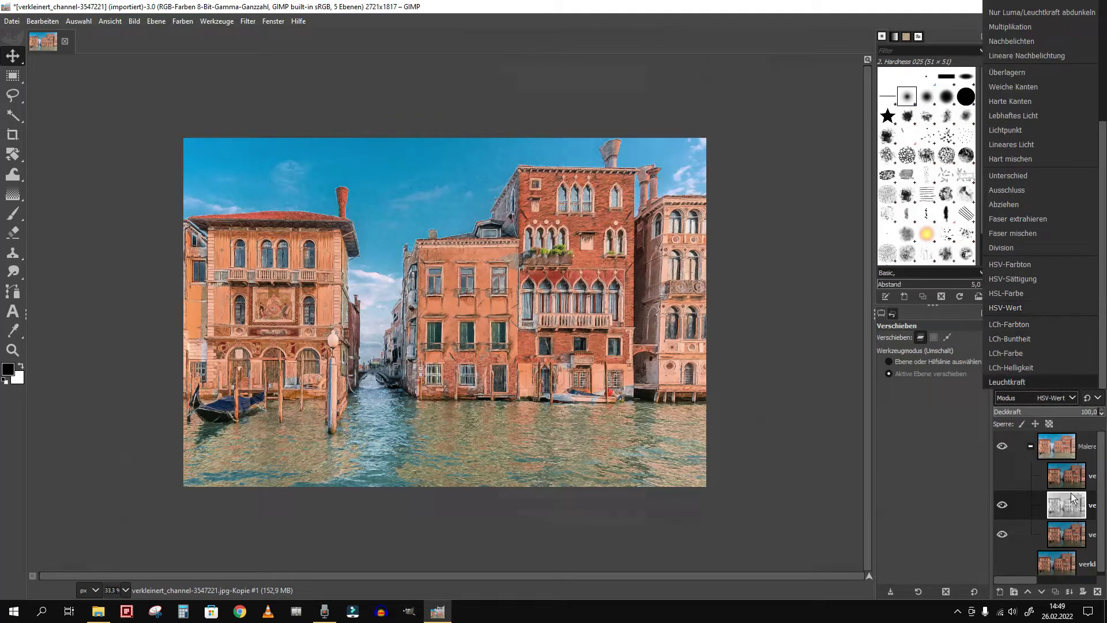
pyautogui.click(1042, 490)
pyautogui.click(1004, 476)
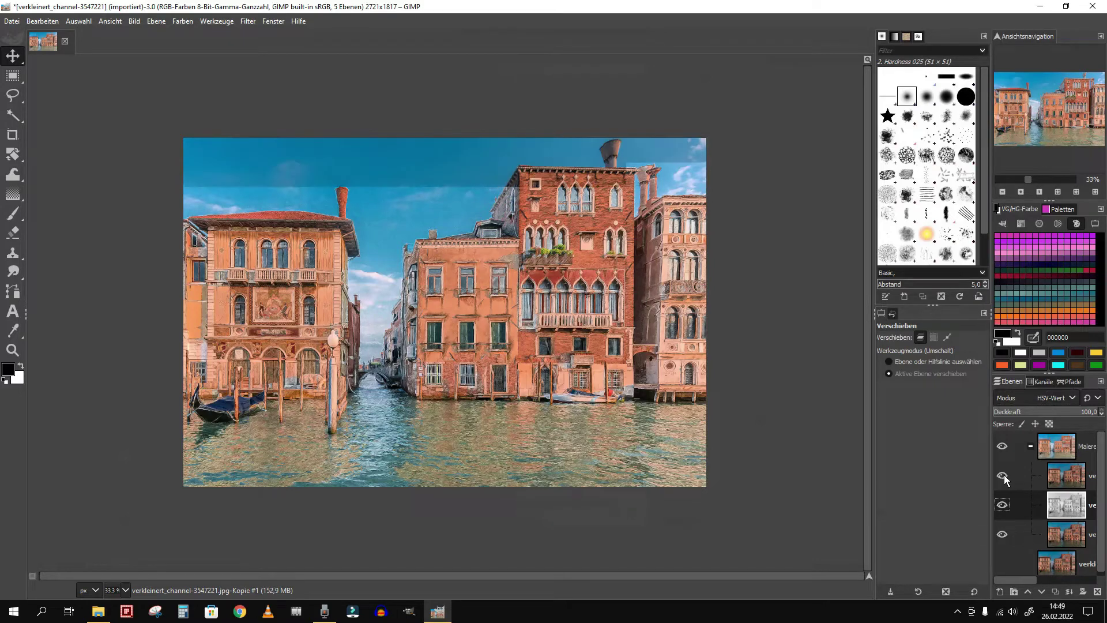
pyautogui.click(1076, 479)
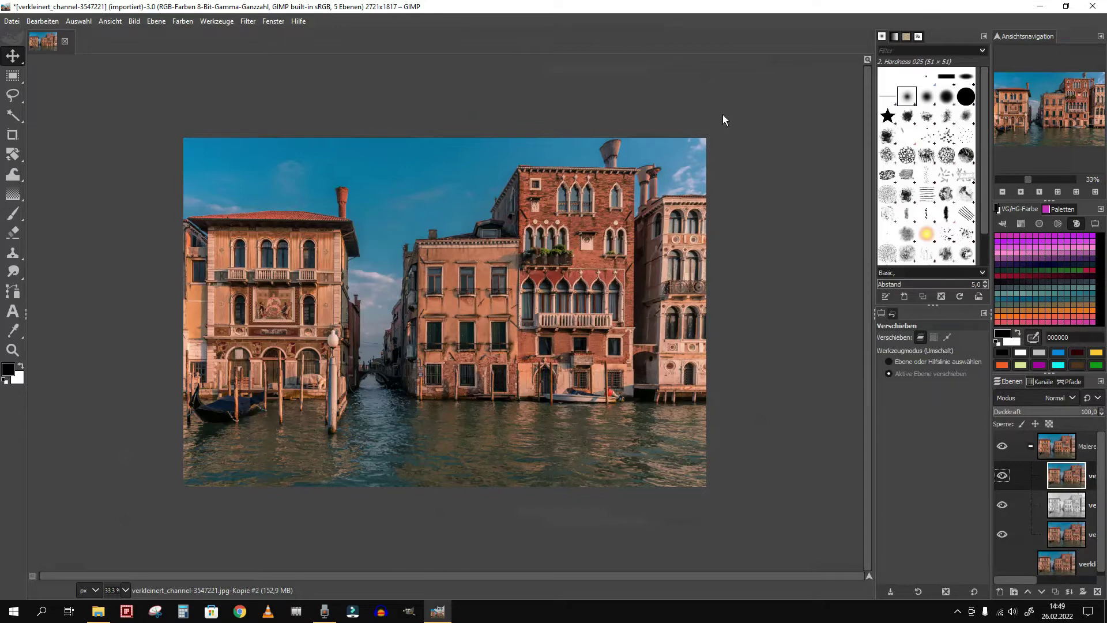
# - Apply G'MIC-Qt's Artistic Painting filter to the top photo copy in the Malerei group
pyautogui.click(248, 21)
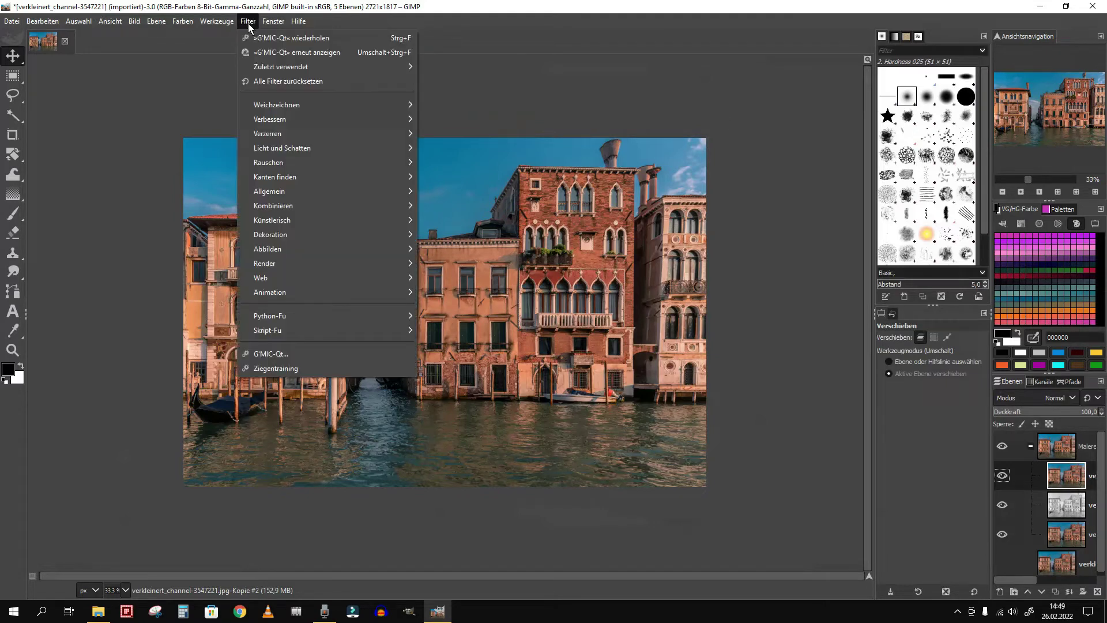
pyautogui.click(287, 355)
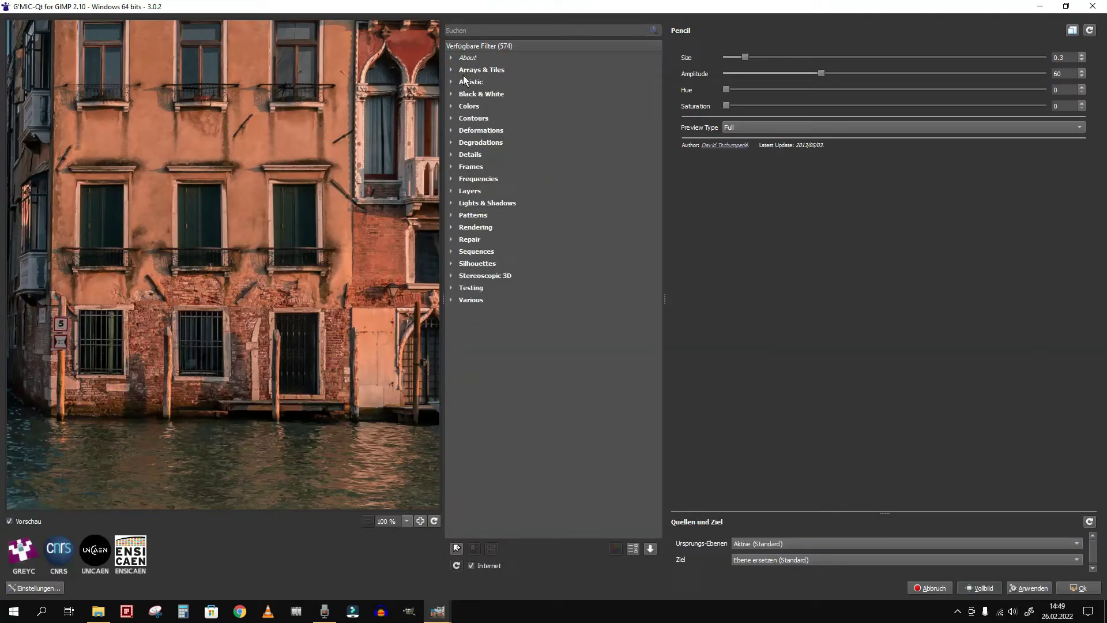
pyautogui.click(453, 82)
pyautogui.click(452, 82)
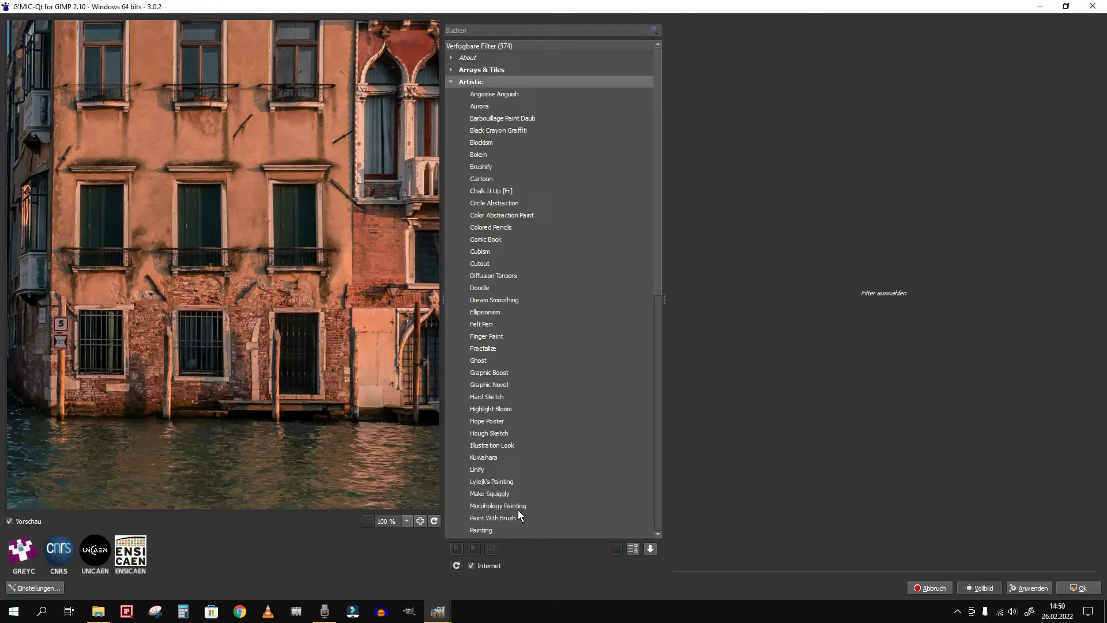
pyautogui.click(489, 529)
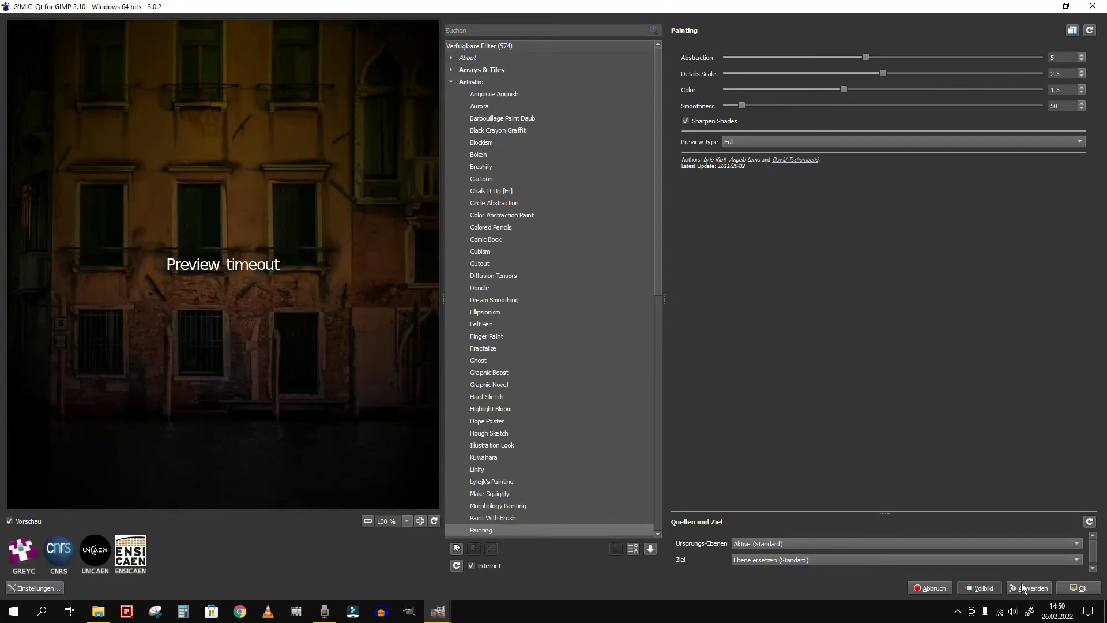
pyautogui.click(1072, 589)
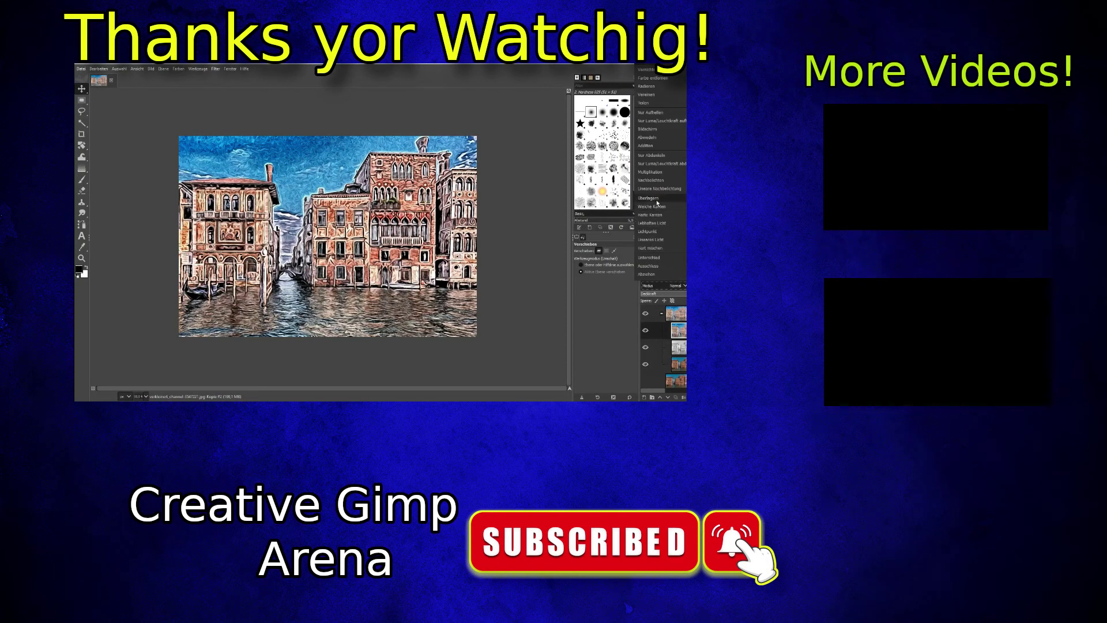
# - Set the painted layer to Überlagern mode, collapse Malerei, and compare it against the original
pyautogui.click(656, 202)
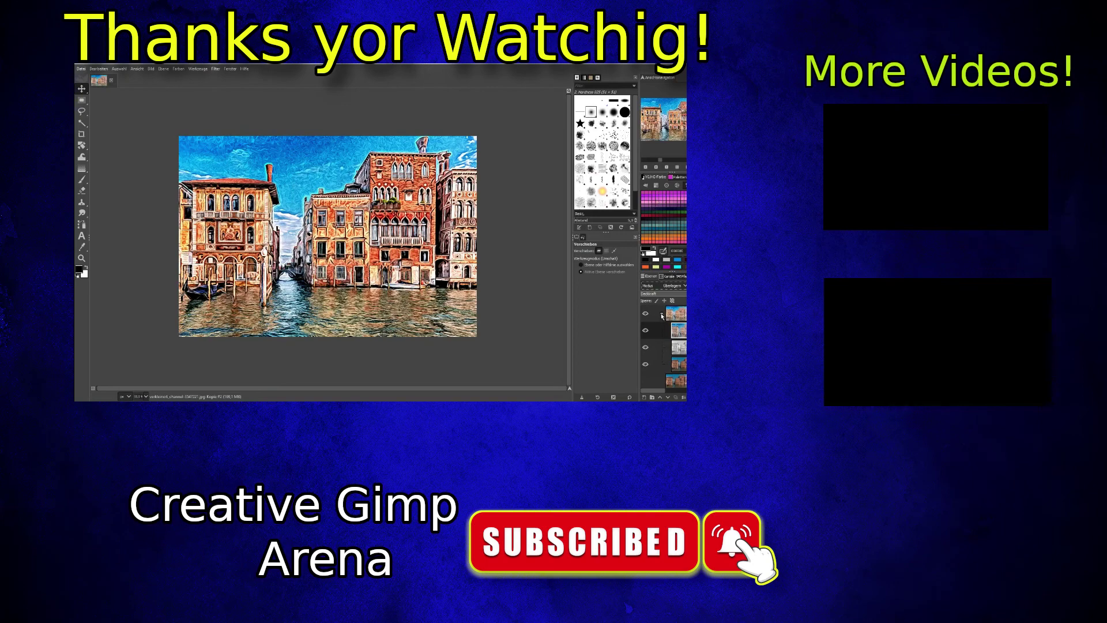
pyautogui.click(662, 314)
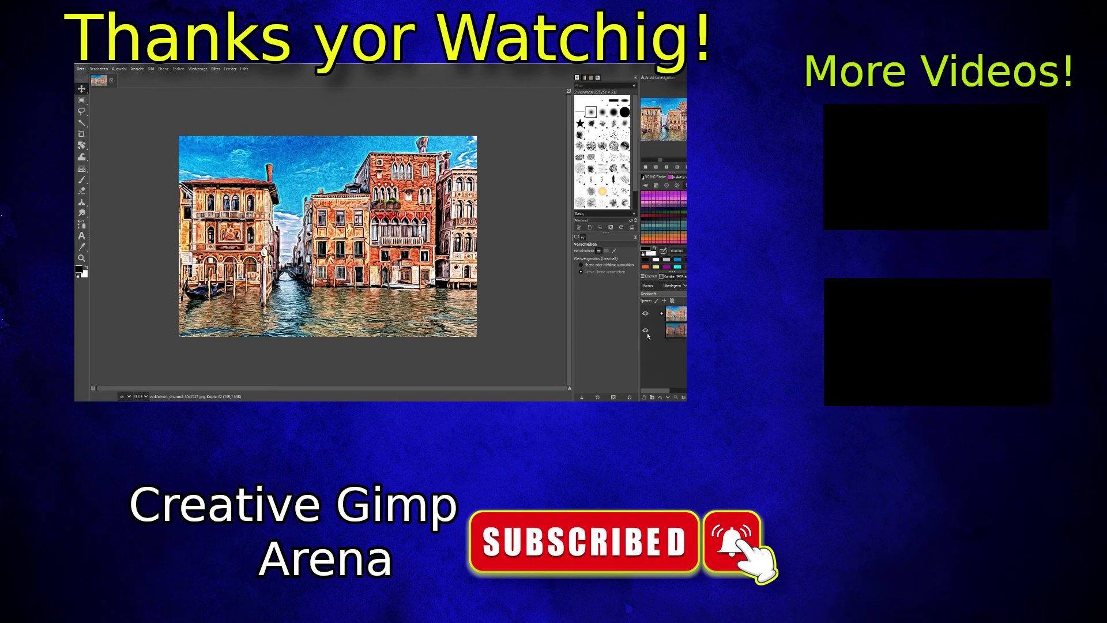
pyautogui.click(646, 315)
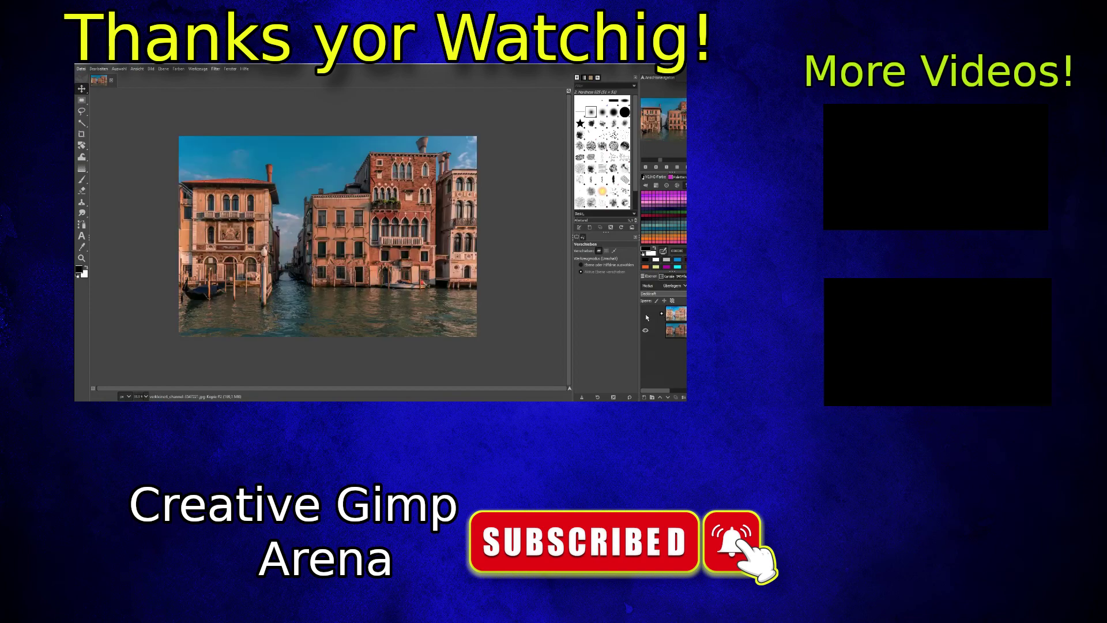
pyautogui.click(646, 315)
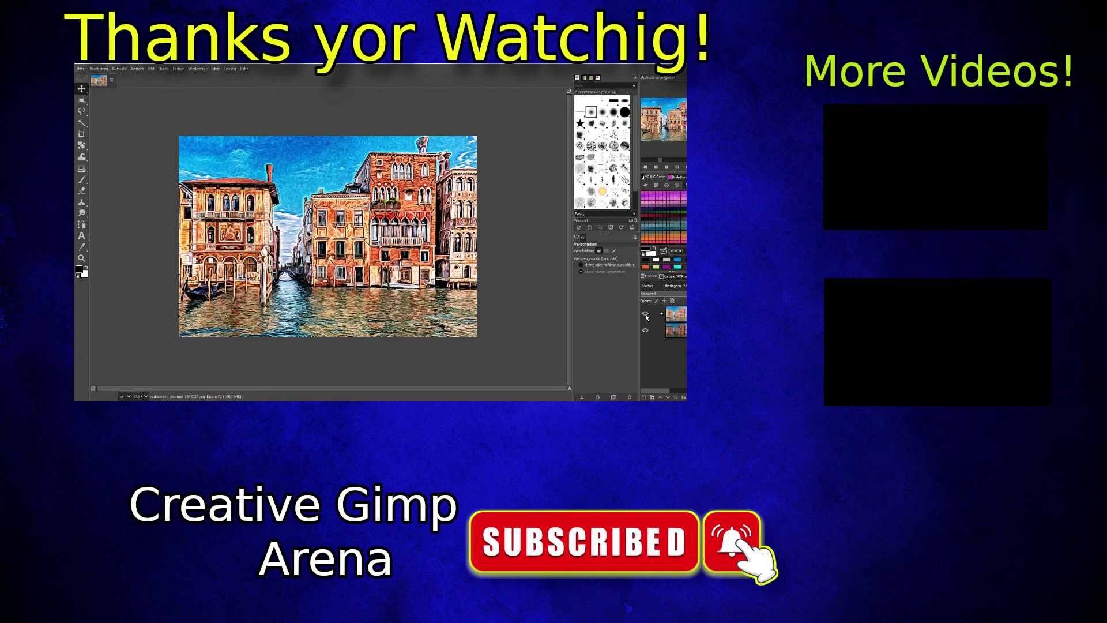